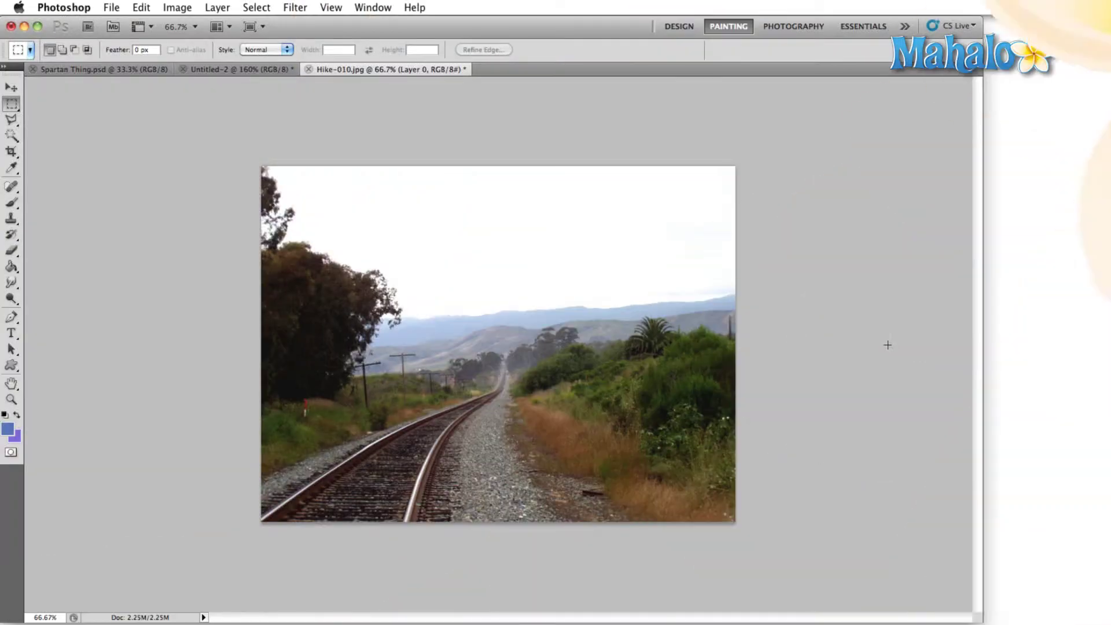
Show the Masks panel from the Window menu beside the railway hike photo.
click(375, 8)
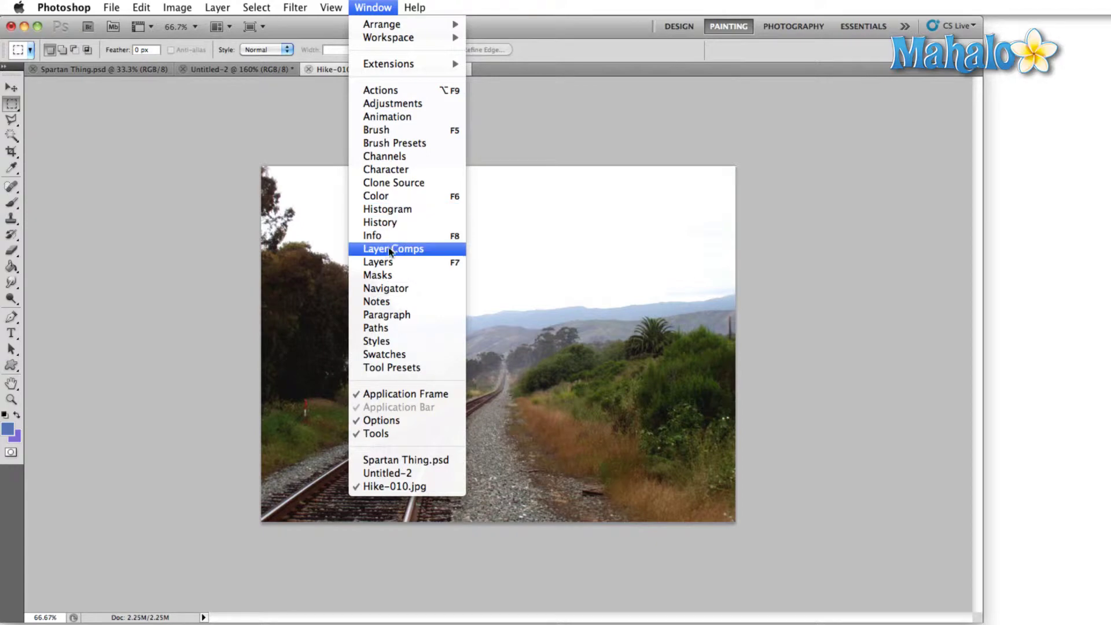
click(370, 278)
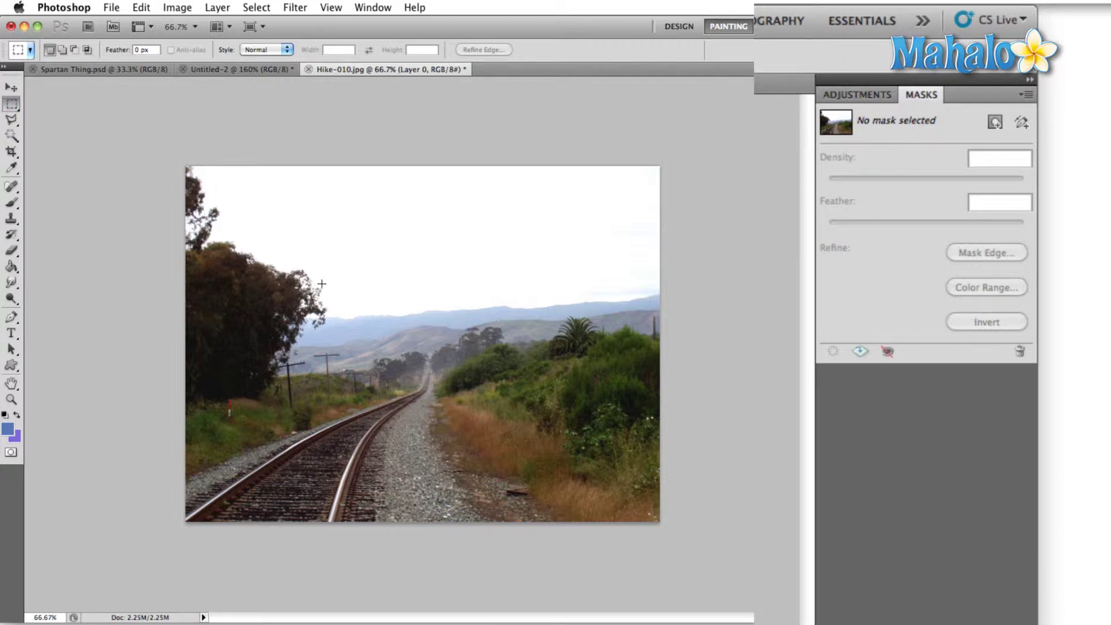
Select a central rectangle of the photo and turn it into a pixel mask on Layer 0.
drag(310, 240, 575, 418)
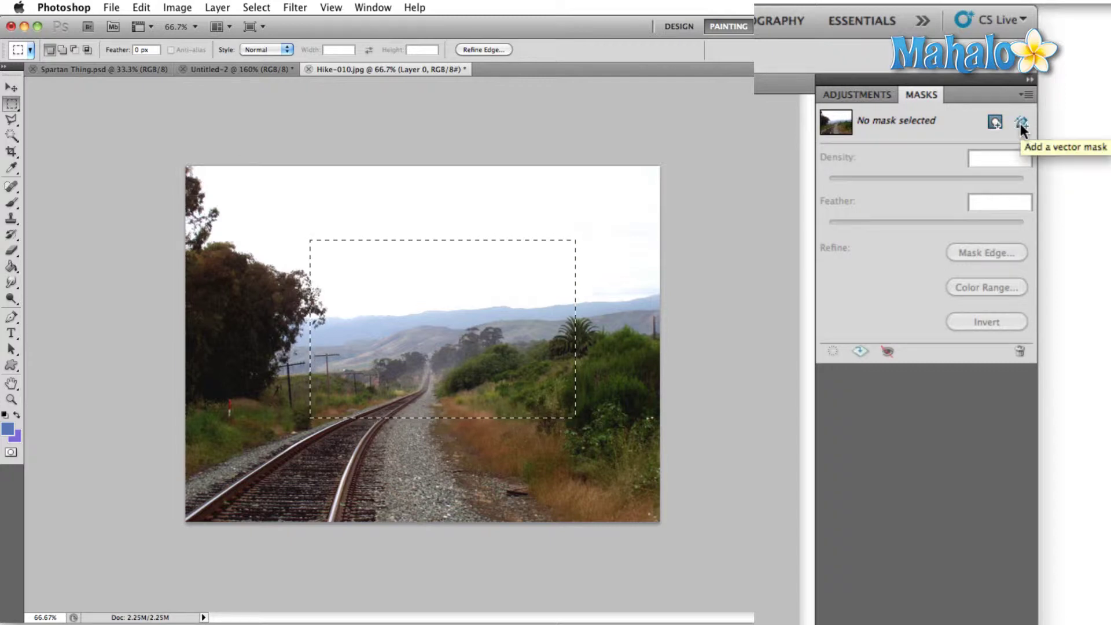
click(995, 123)
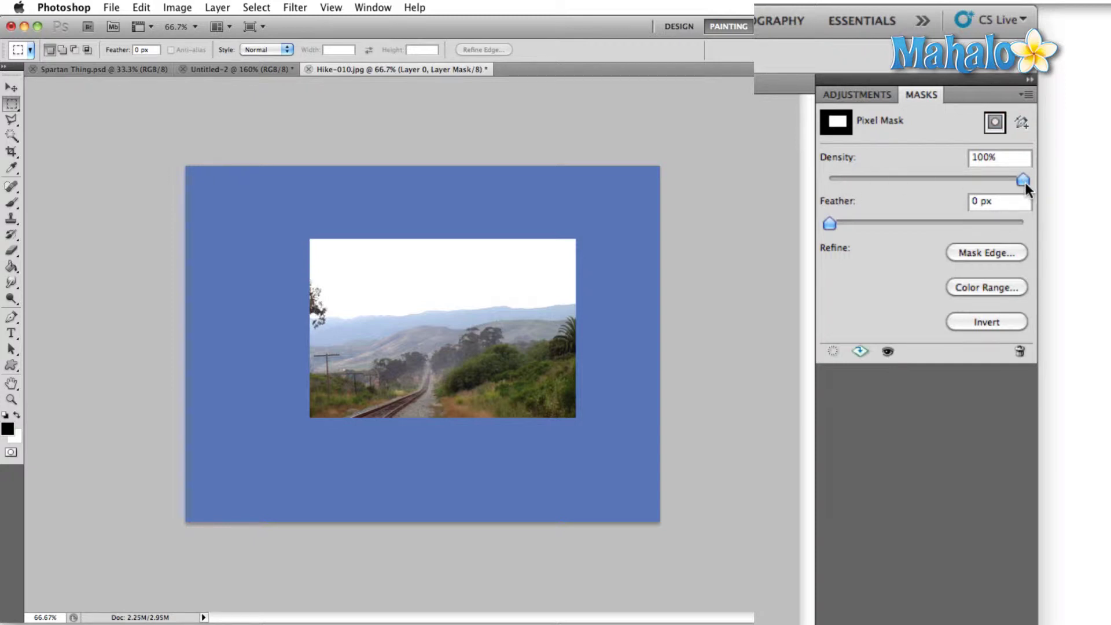
drag(1025, 182, 922, 191)
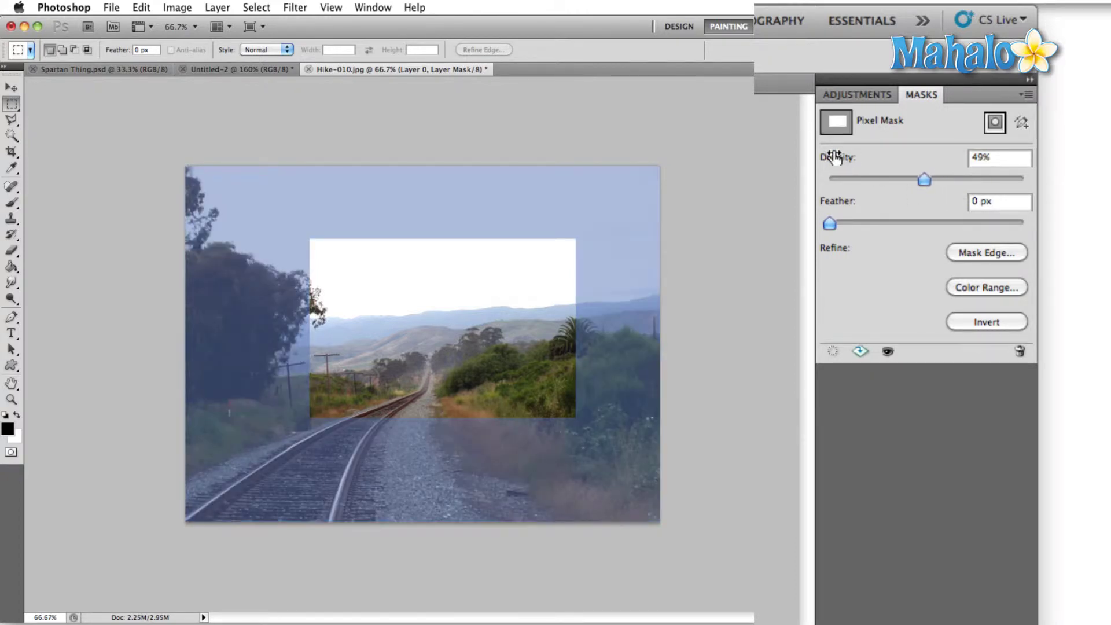
drag(835, 161, 874, 213)
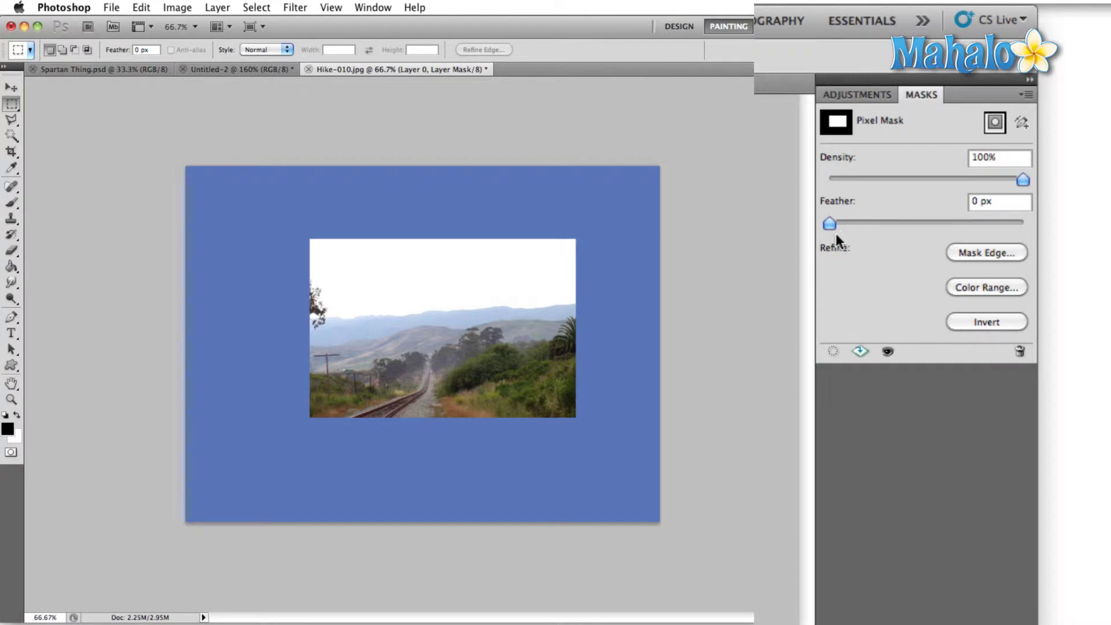
drag(832, 227, 957, 226)
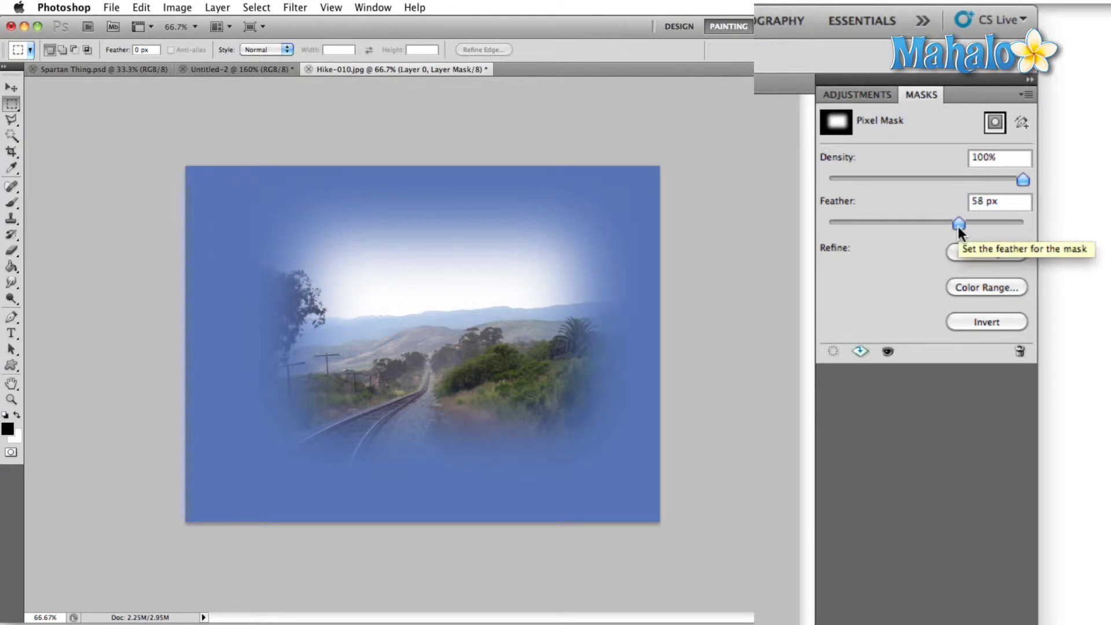
drag(957, 227, 913, 228)
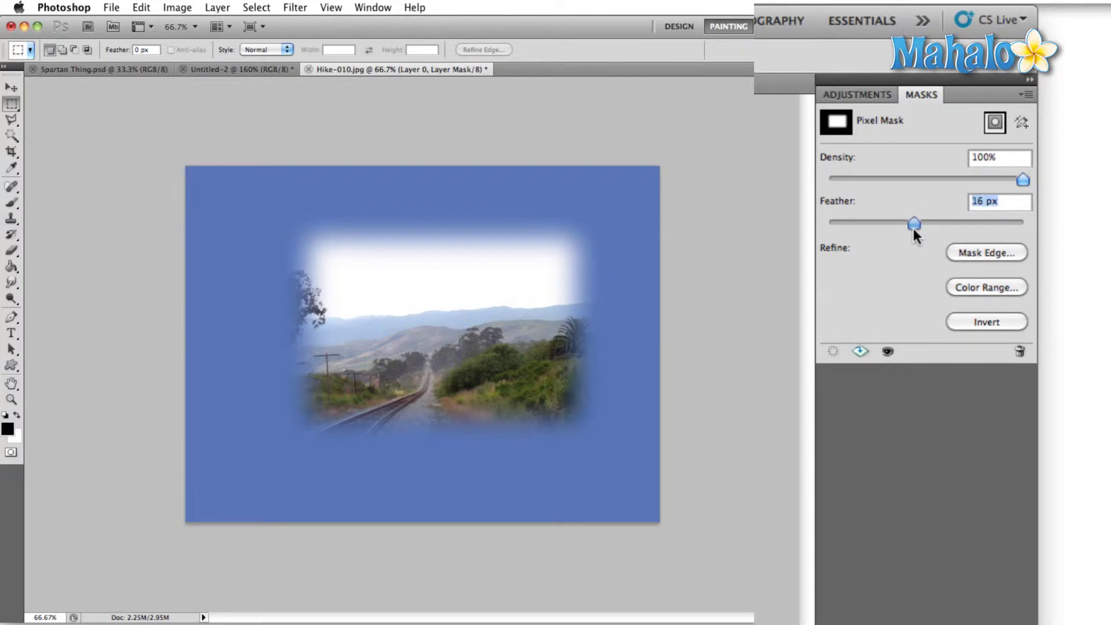
drag(772, 230, 759, 222)
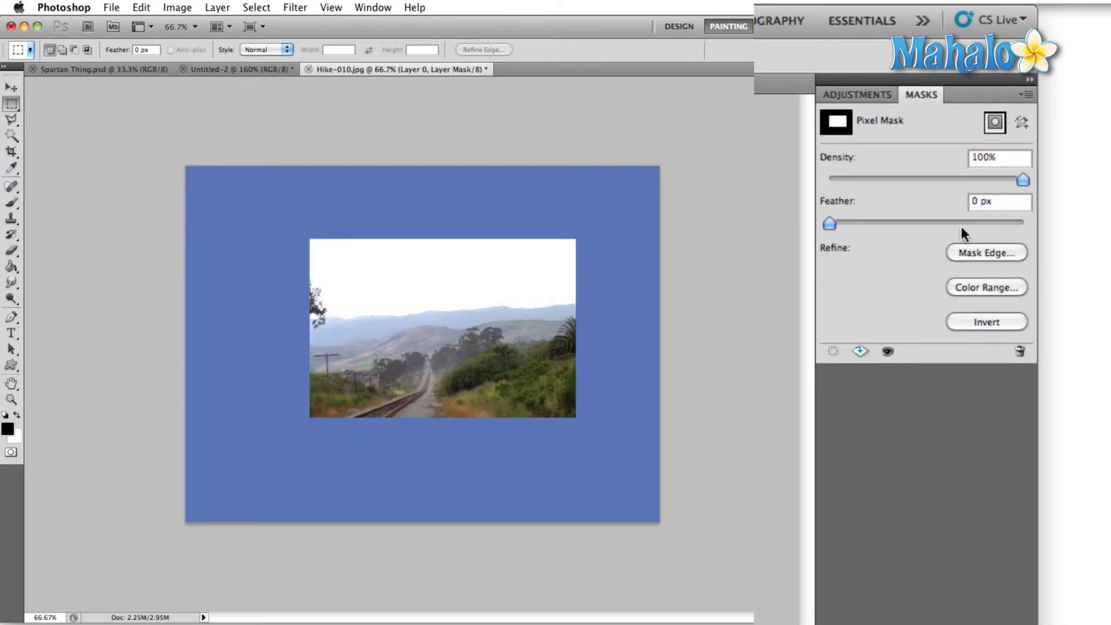
click(972, 251)
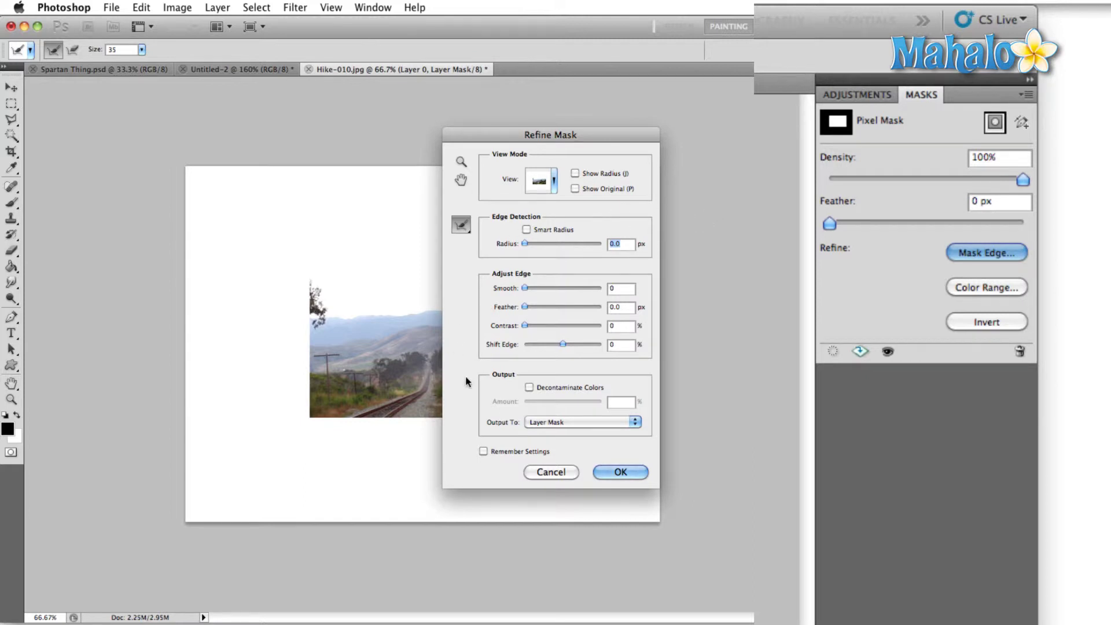
click(611, 472)
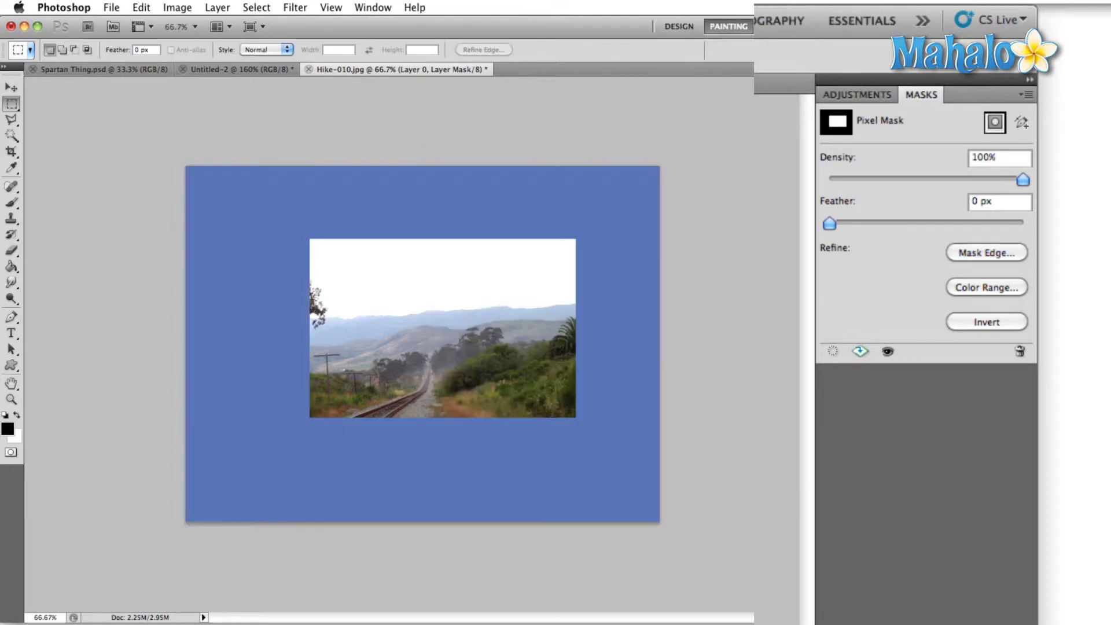
click(970, 288)
drag(894, 496, 547, 158)
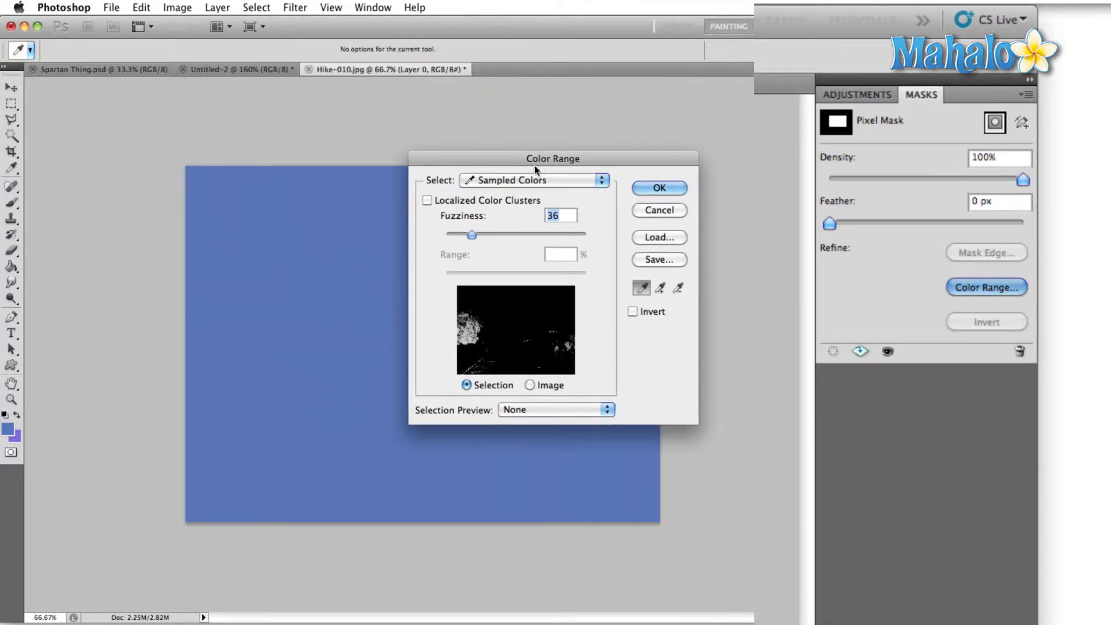
click(671, 211)
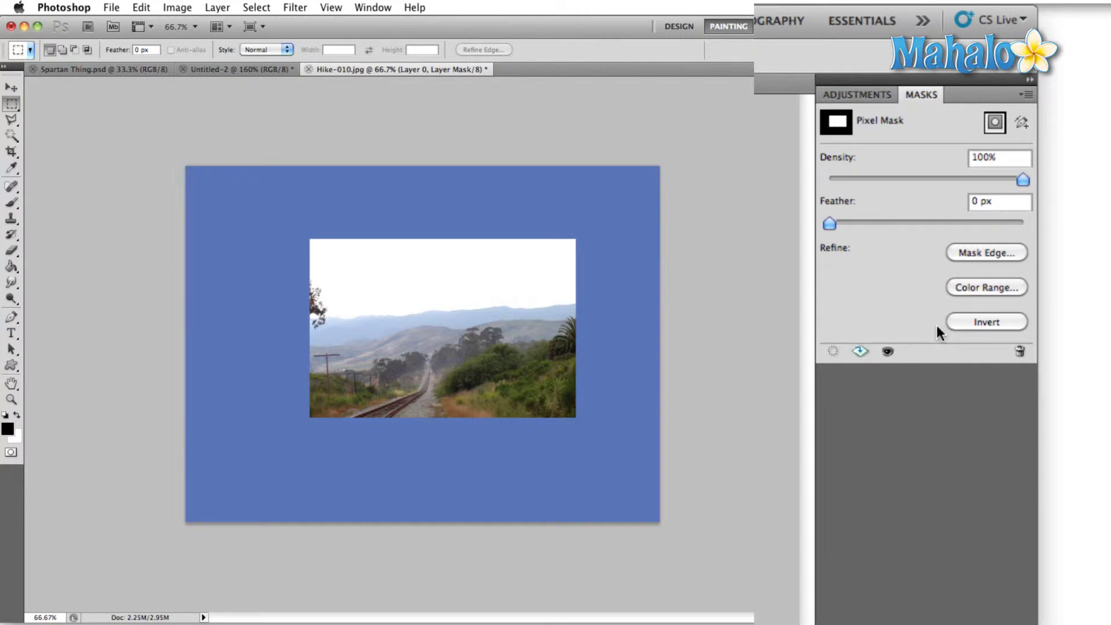
click(957, 321)
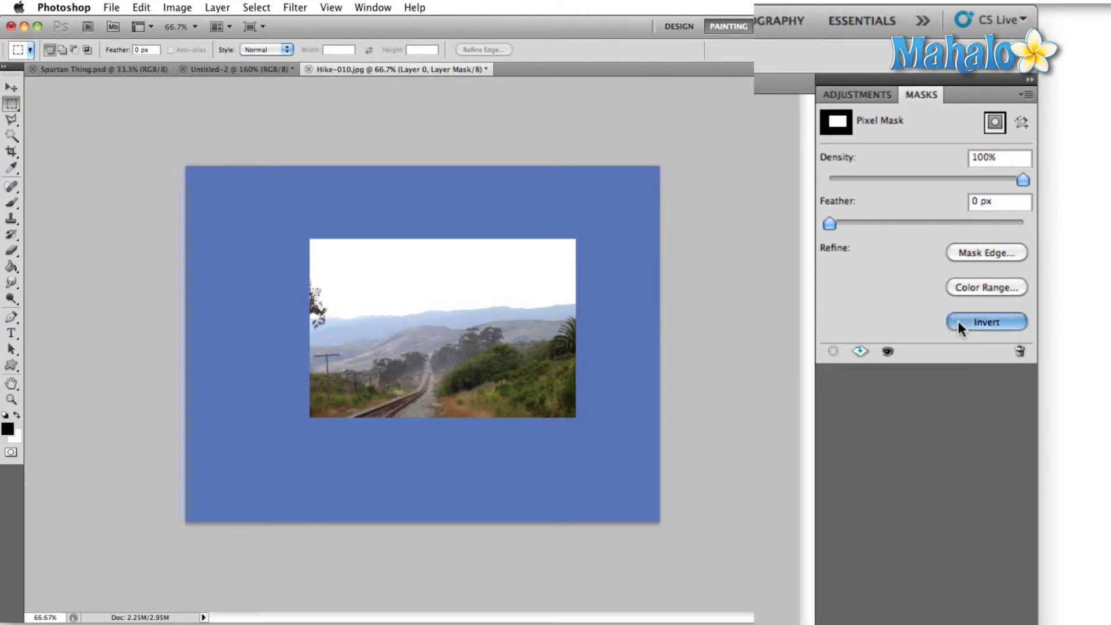
click(957, 321)
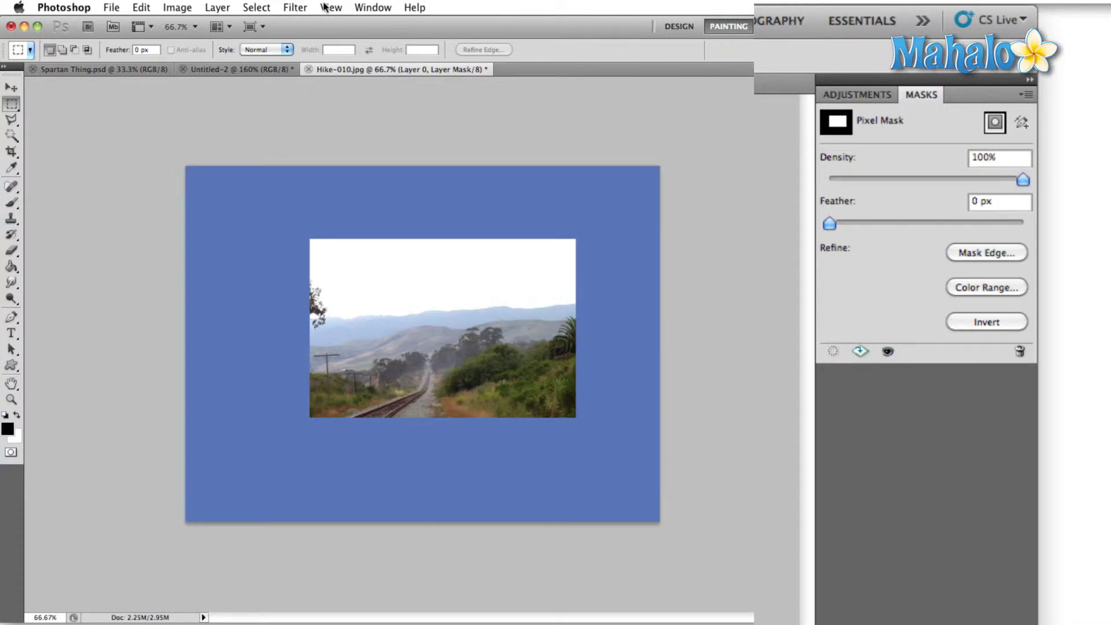
Show the Layers panel and undock the Adjustments/Masks group to arrange it above Layers.
click(373, 8)
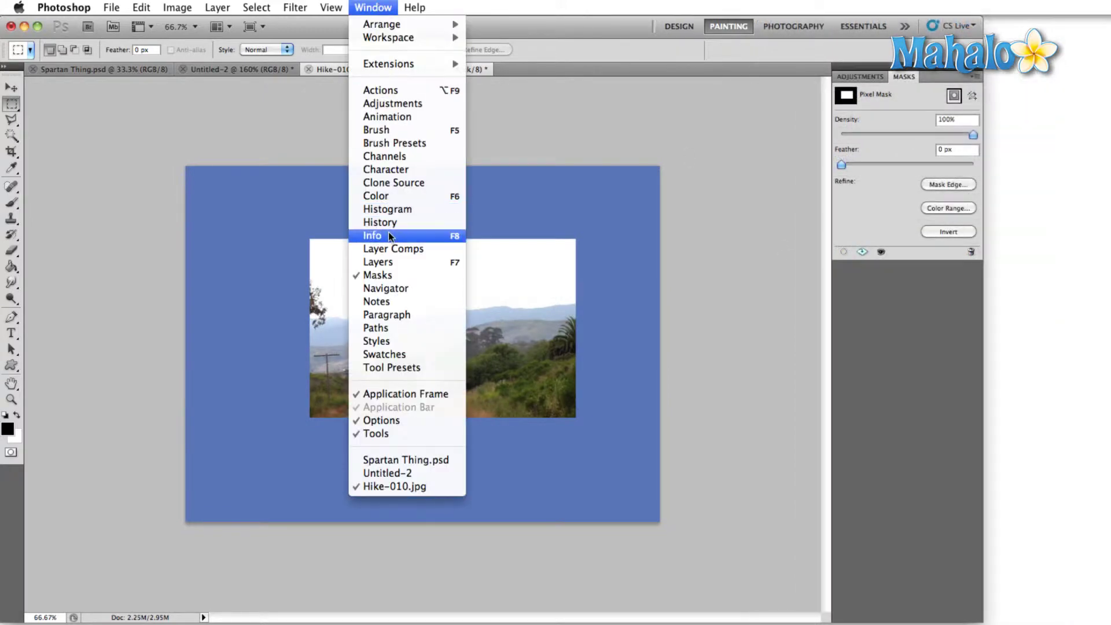
click(388, 262)
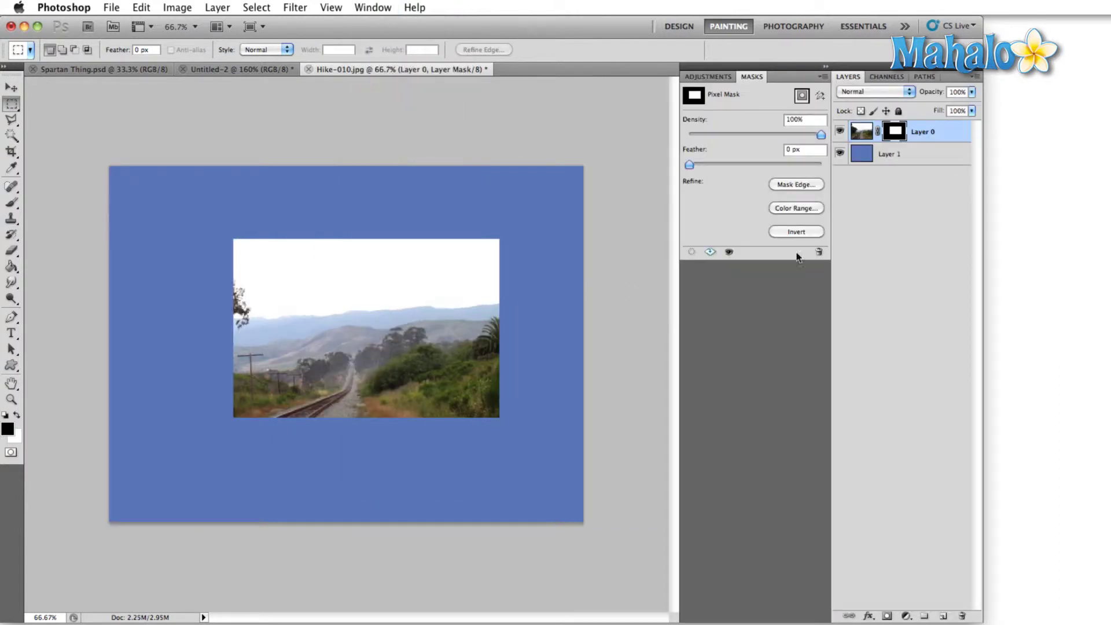
drag(777, 88, 917, 71)
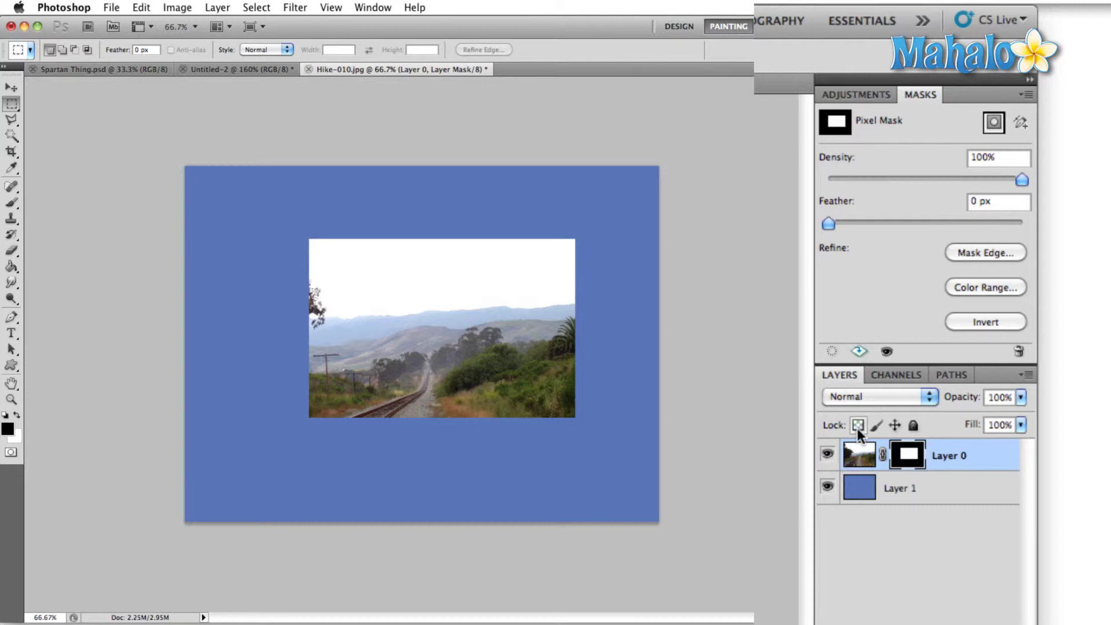
click(832, 352)
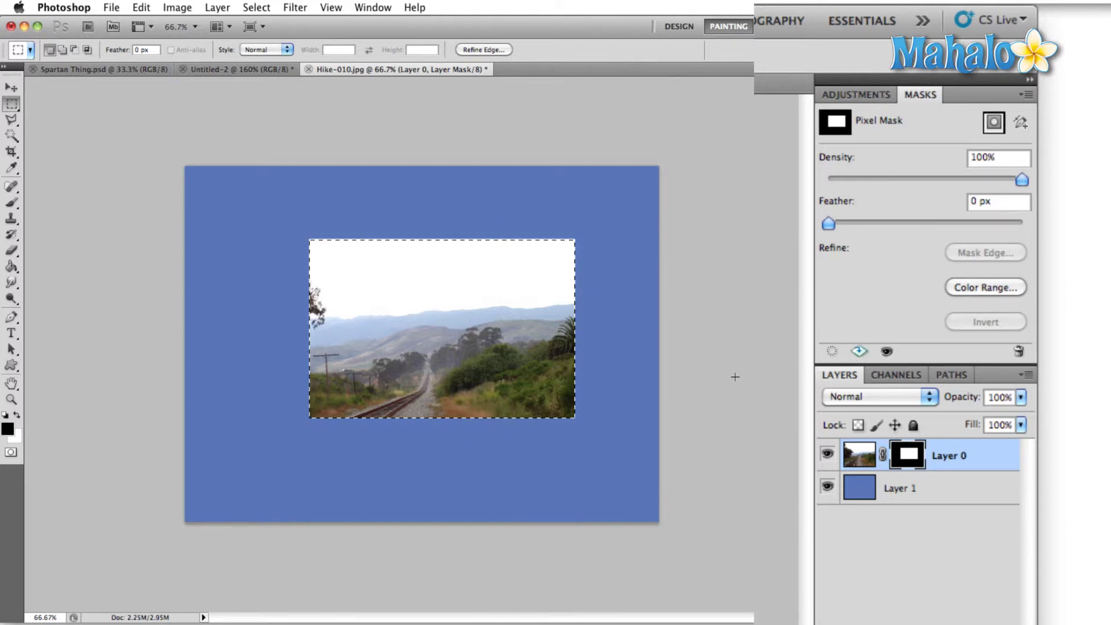
click(888, 486)
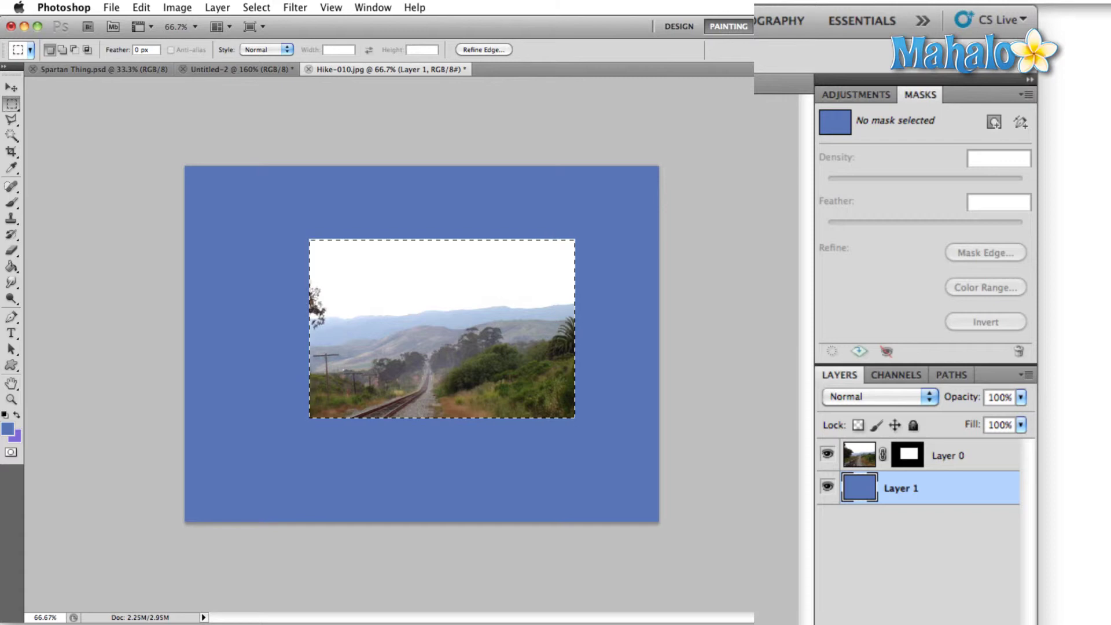
click(994, 122)
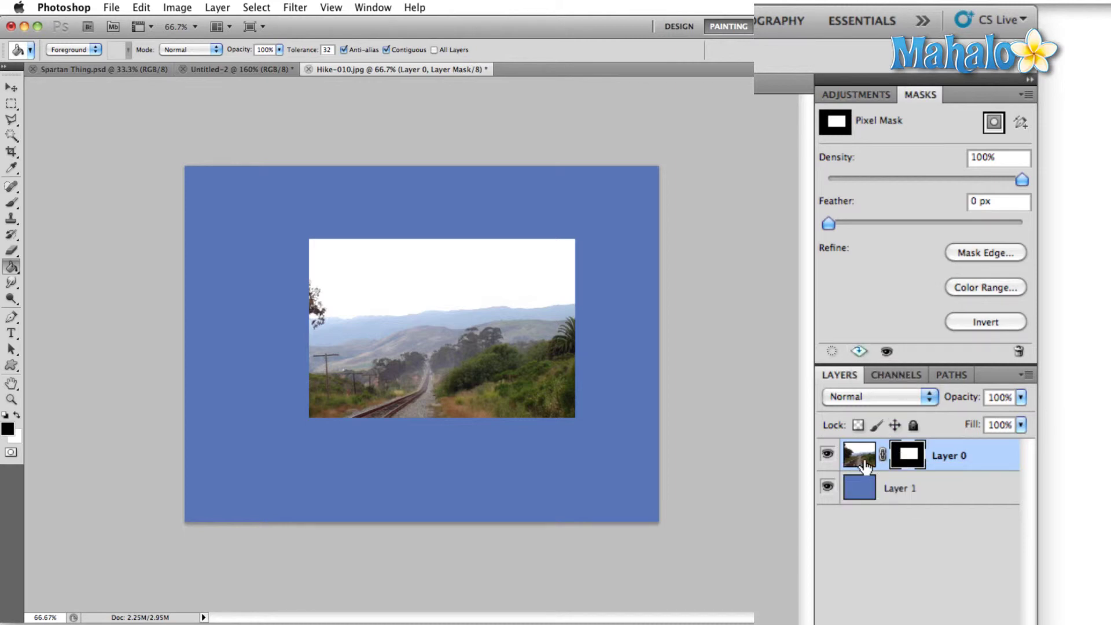
click(858, 352)
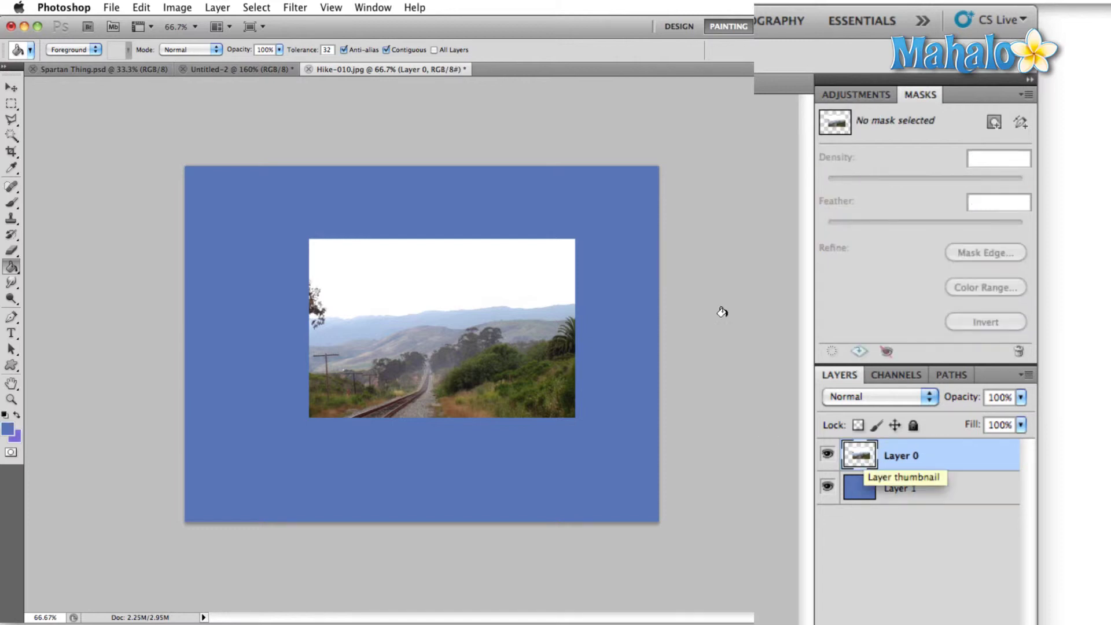
key(v)
drag(484, 318, 408, 294)
key(super+alt+z)
key(super+alt+z)
key(super+alt+z)
key(super+alt+z)
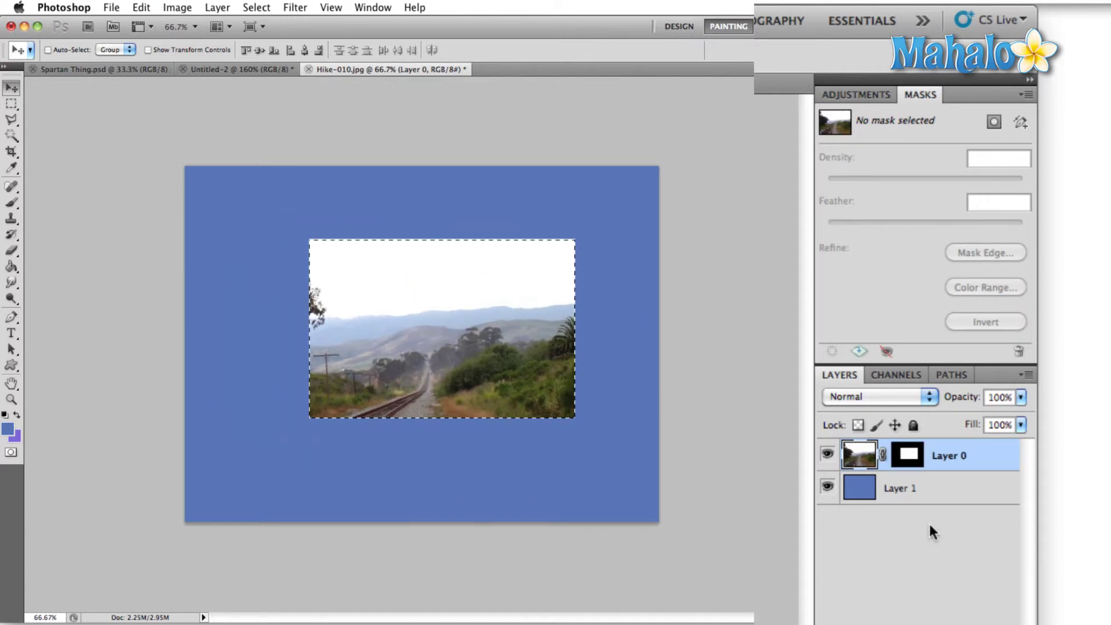
click(912, 460)
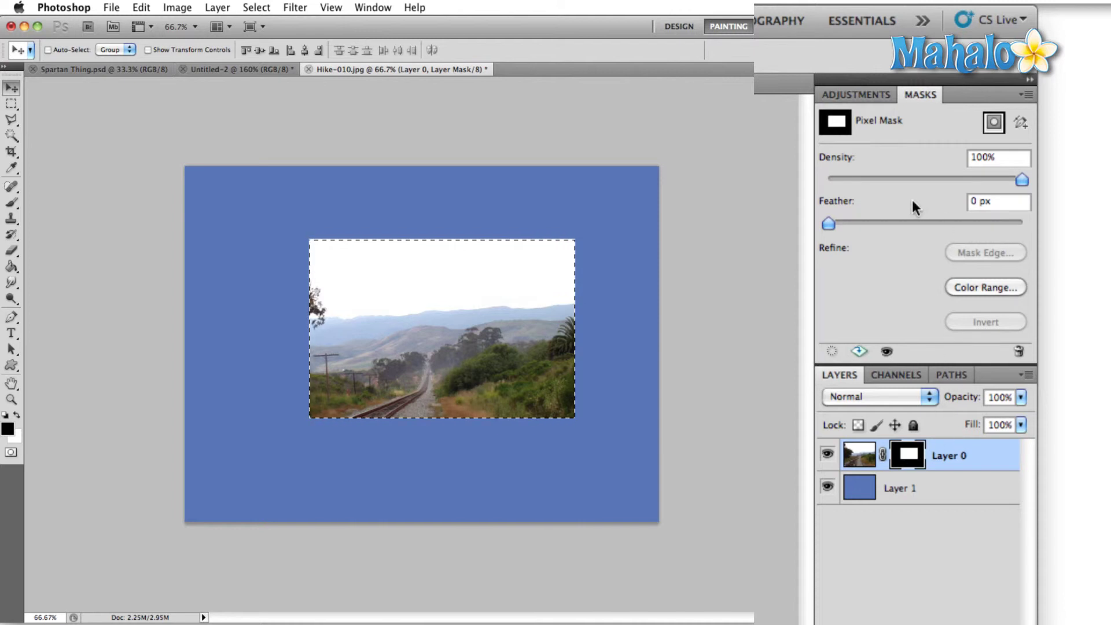
click(886, 353)
click(885, 351)
click(886, 352)
click(886, 351)
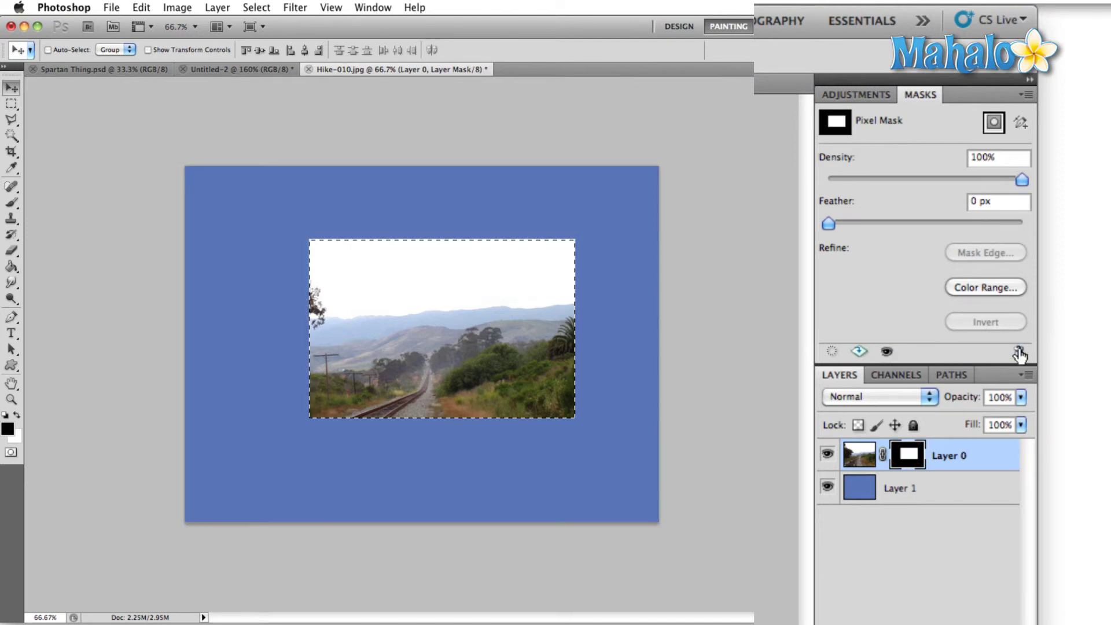